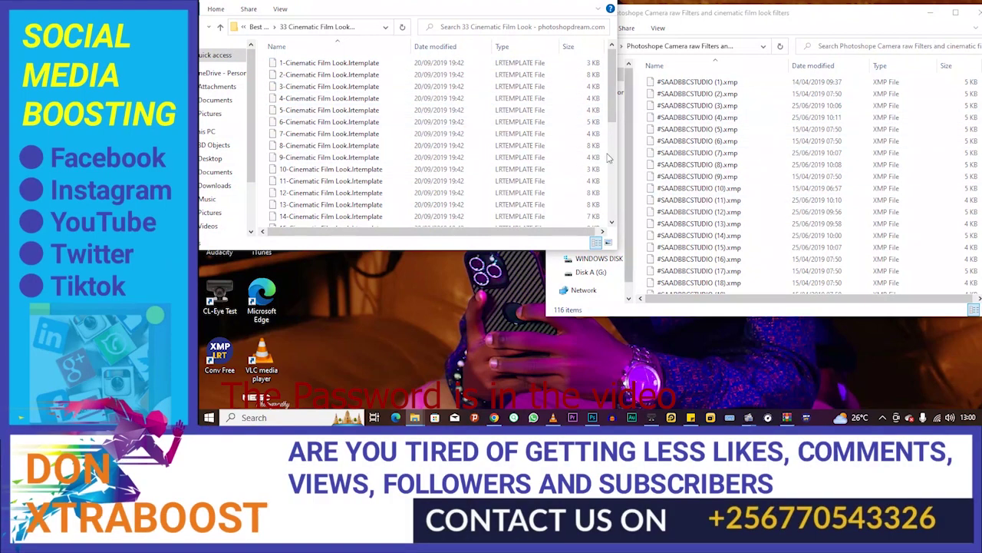
# - Bring the folder of SAADBBCSTUDIO XMP Camera Raw presets in front of the LRTEMPLATE folder
pyautogui.moveTo(592, 417)
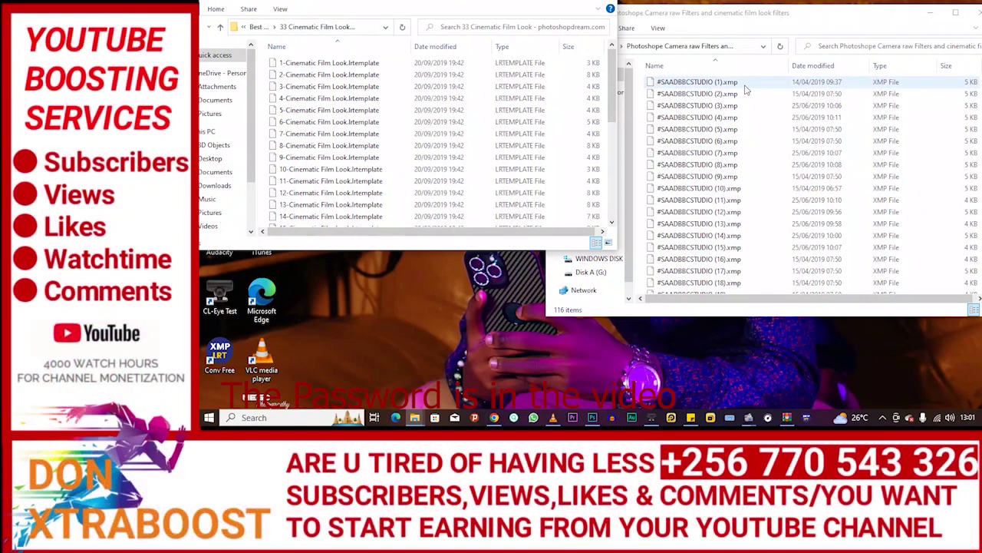
pyautogui.click(746, 36)
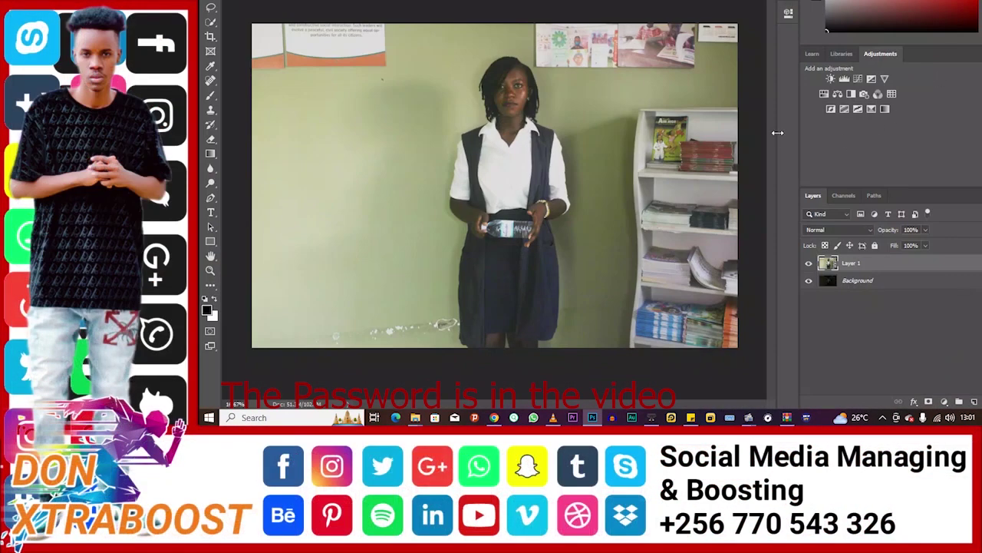
pyautogui.hotkey('alt', 't')
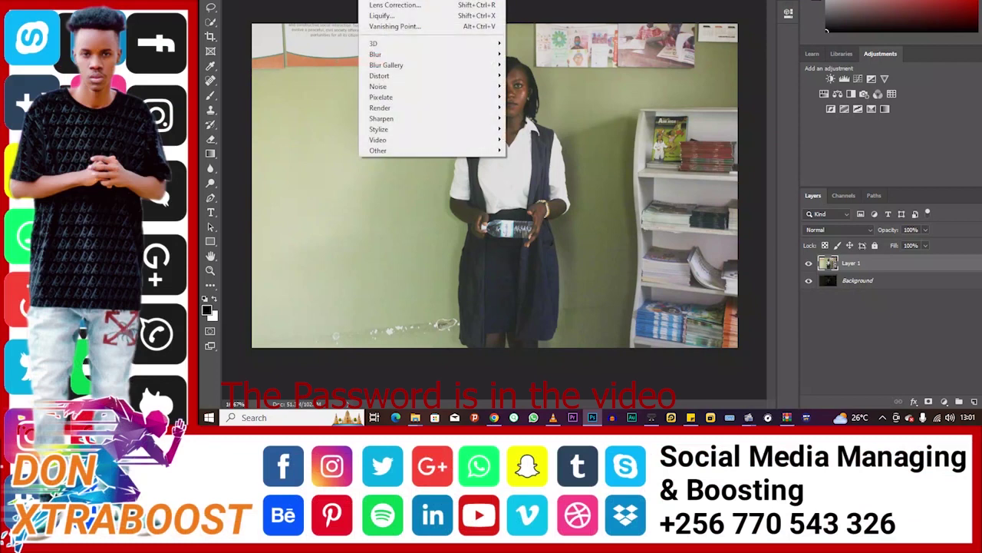
pyautogui.click(402, 2)
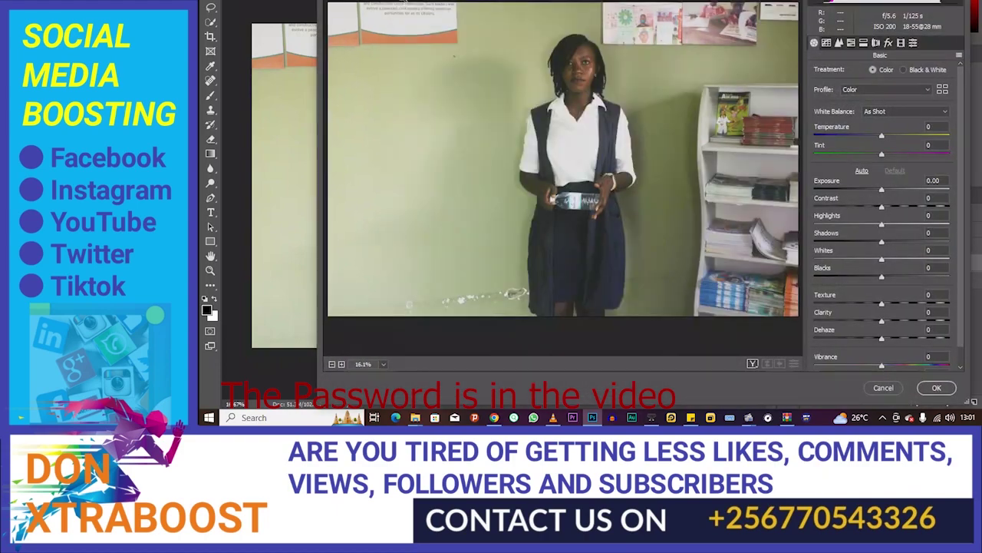
pyautogui.click(963, 57)
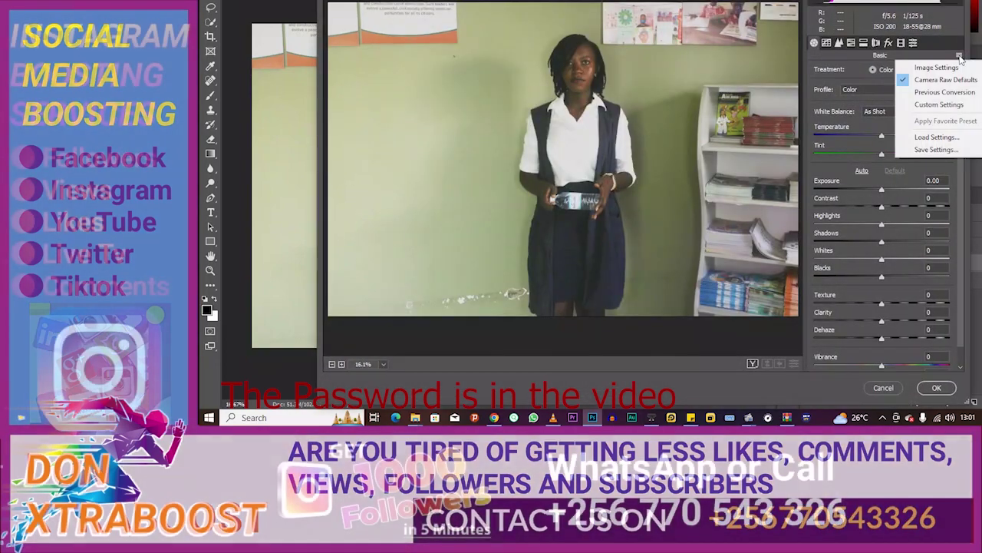
pyautogui.click(946, 138)
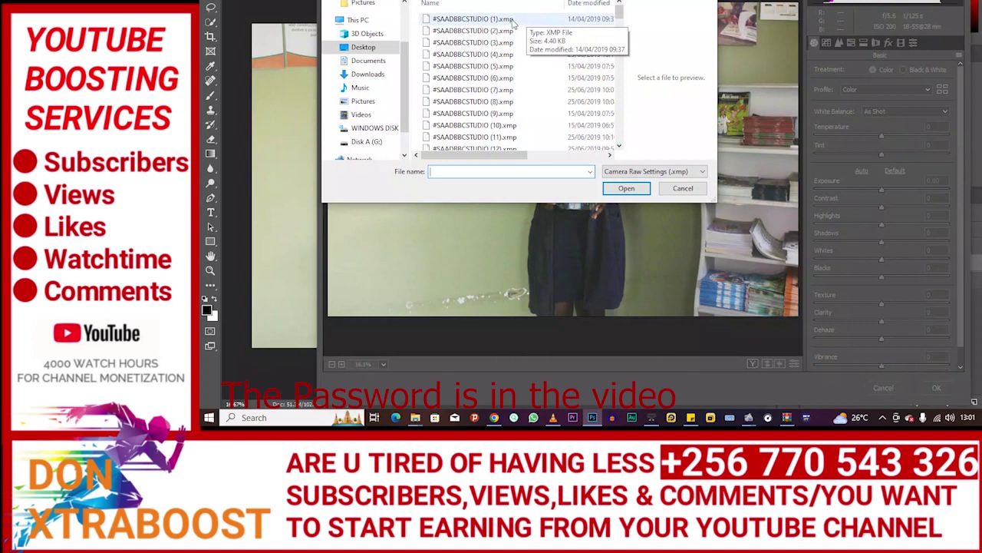
pyautogui.click(359, 49)
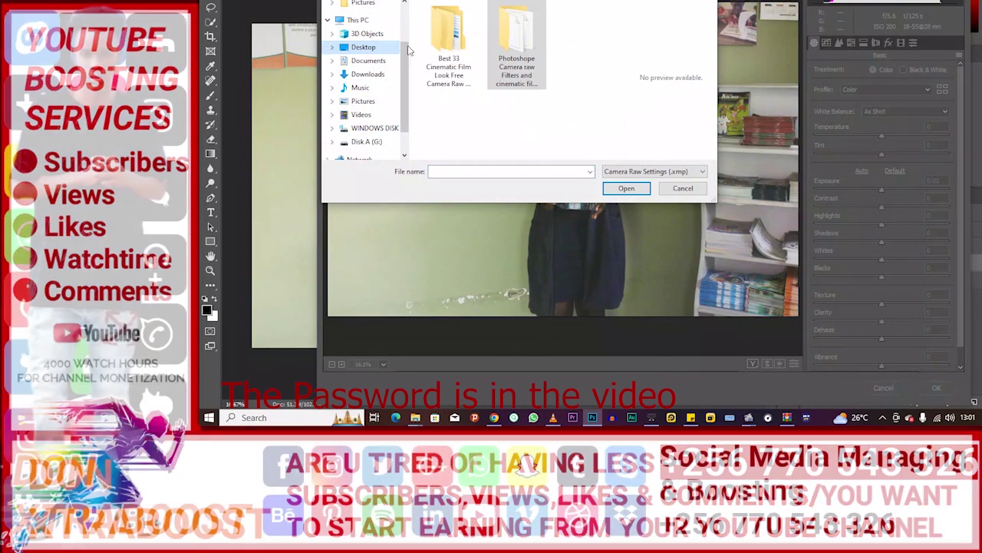
pyautogui.doubleClick(445, 51)
pyautogui.doubleClick(449, 20)
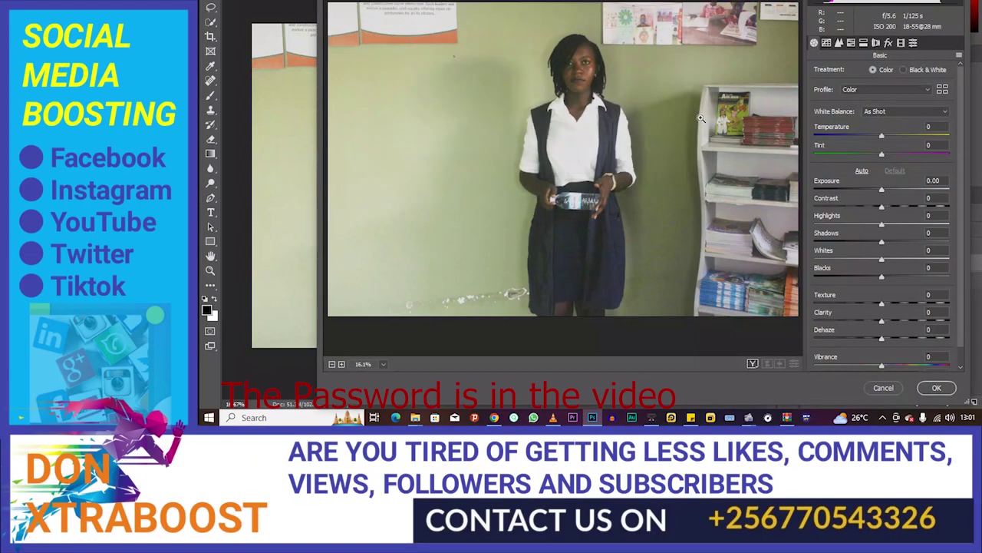
pyautogui.click(683, 188)
pyautogui.press('Return')
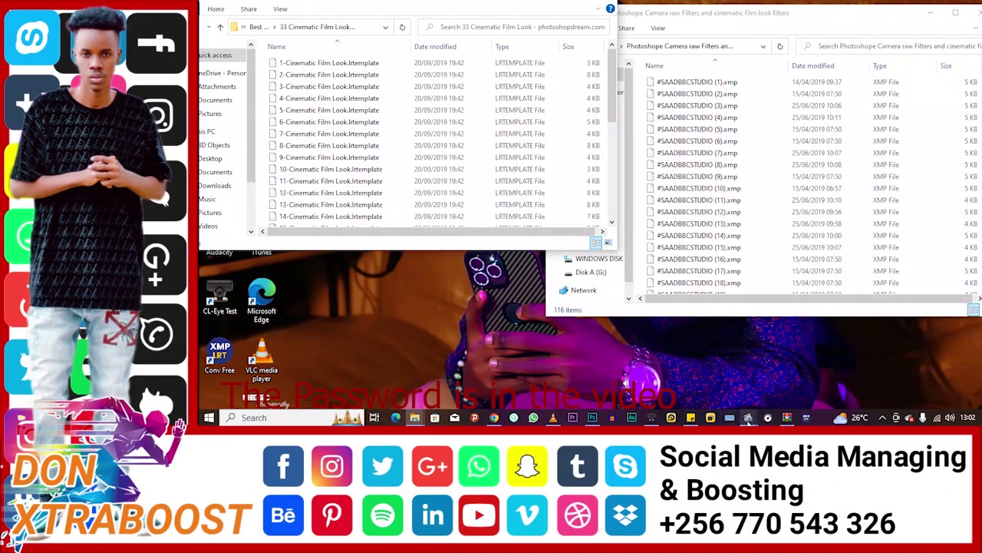
# - Bring the 33 Cinematic Film Look LRTEMPLATE folder window back in front of the XMP folder
pyautogui.moveTo(744, 415)
pyautogui.click(672, 341)
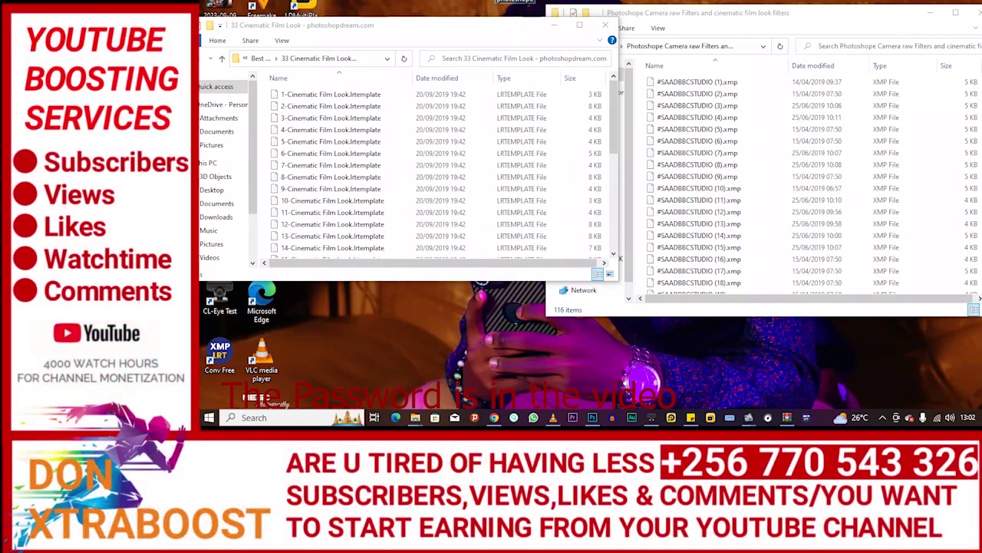
# - Extract the Conv Free archive into its current folder, supplying the archive password when prompted
pyautogui.rightClick(523, 214)
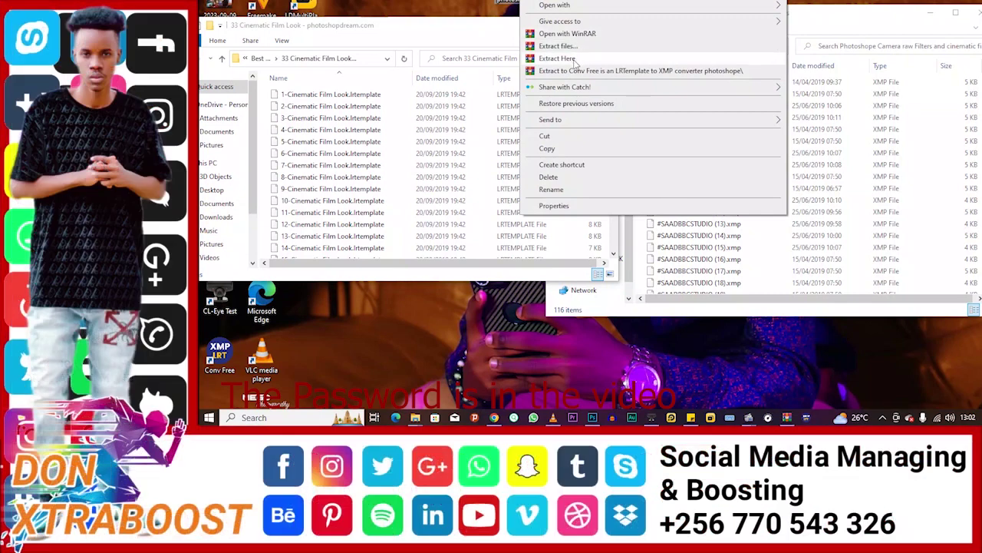
pyautogui.click(574, 59)
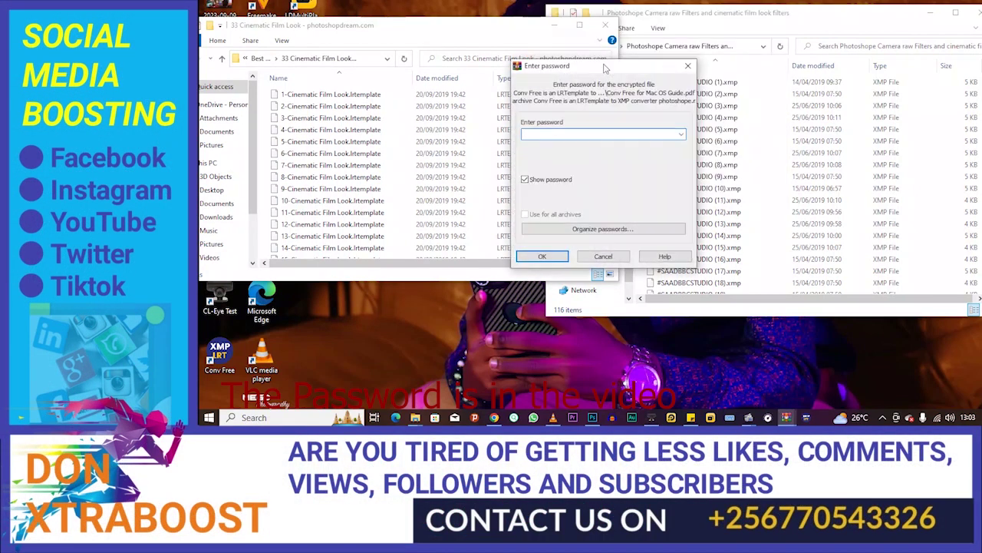
pyautogui.click(524, 179)
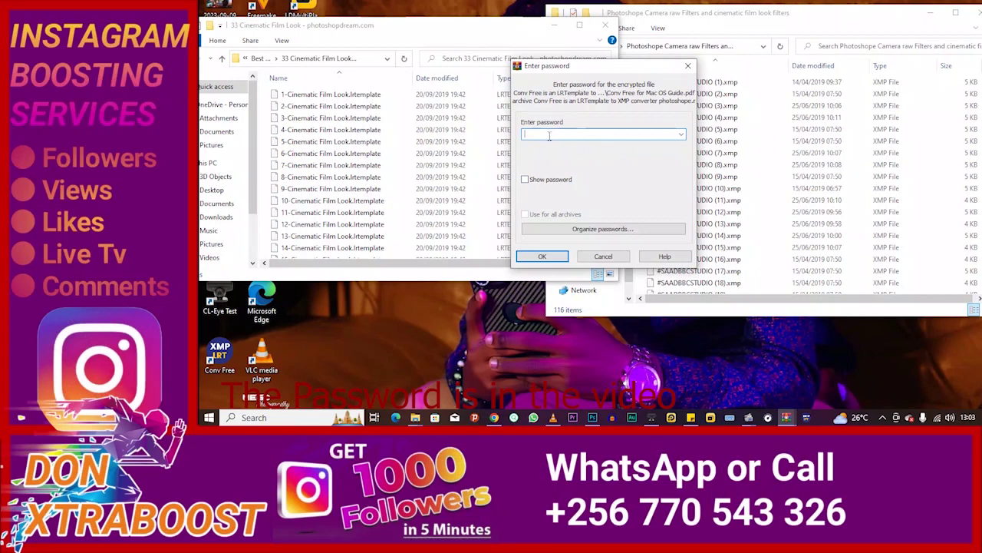
pyautogui.rightClick(549, 136)
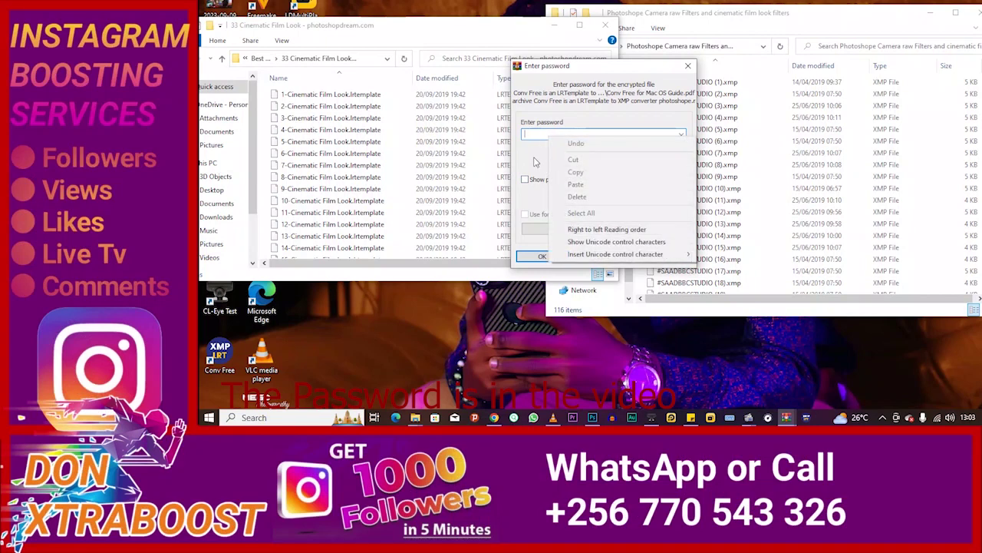
pyautogui.click(548, 144)
pyautogui.rightClick(554, 136)
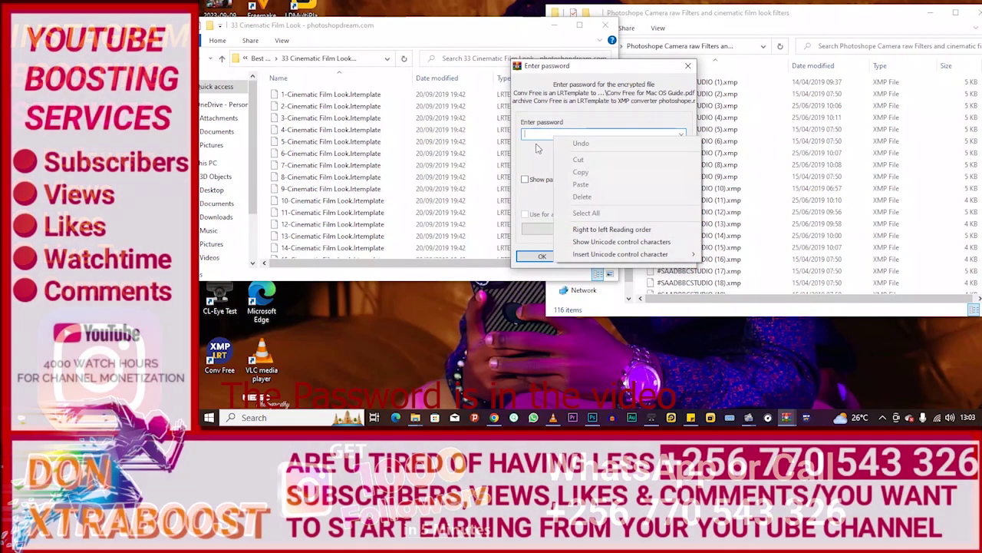
pyautogui.click(529, 152)
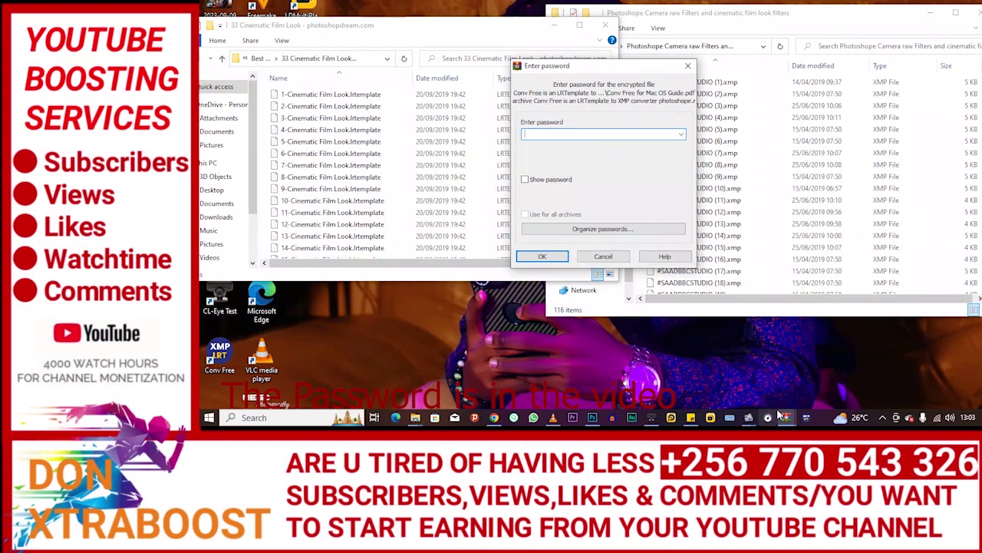
pyautogui.moveTo(782, 417)
pyautogui.moveTo(691, 385)
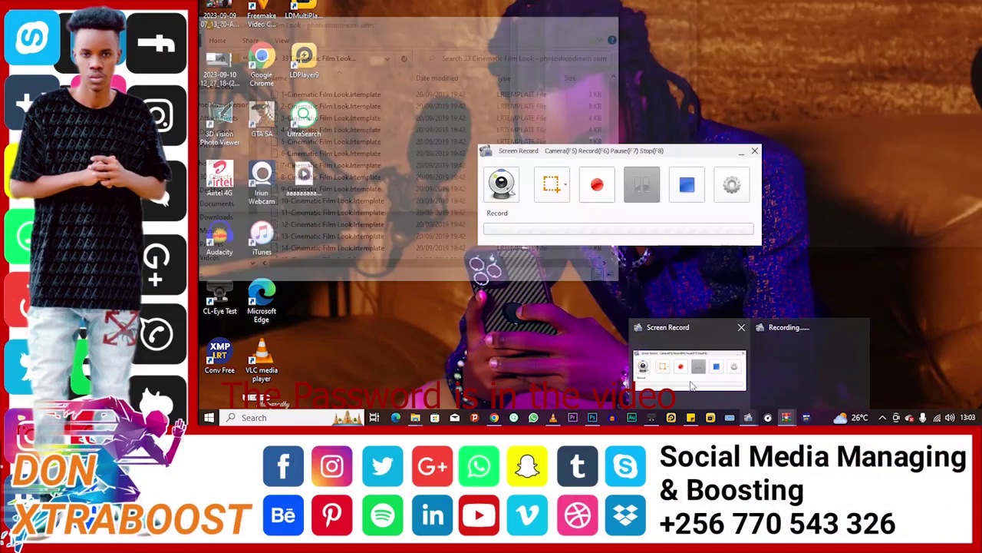
pyautogui.click(631, 179)
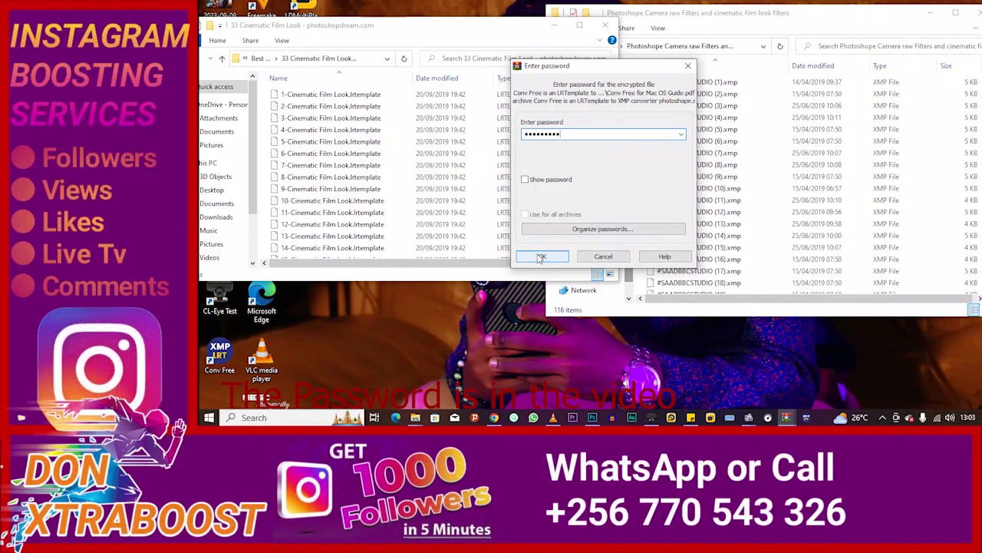
pyautogui.click(540, 255)
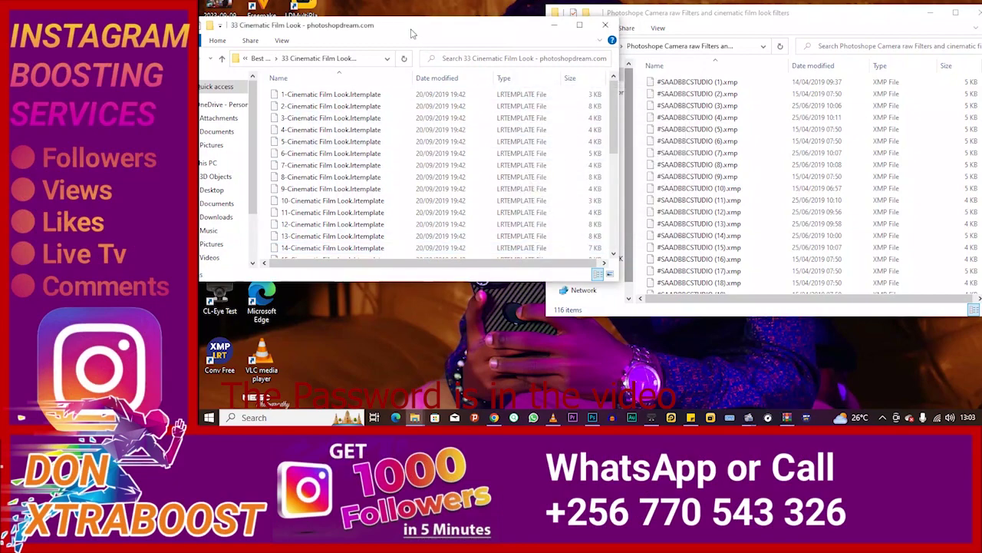
pyautogui.moveTo(407, 31); pyautogui.dragTo(567, 40)
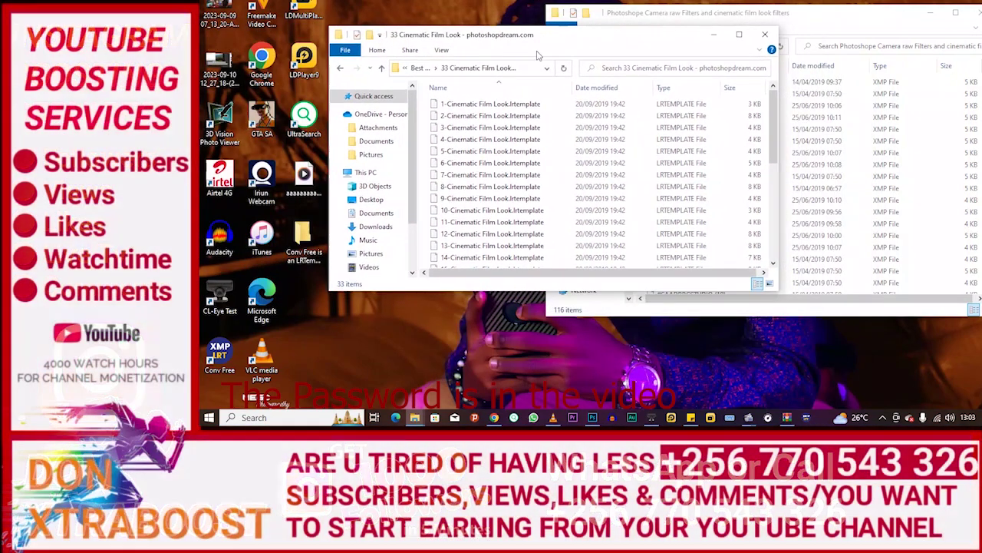
pyautogui.doubleClick(307, 238)
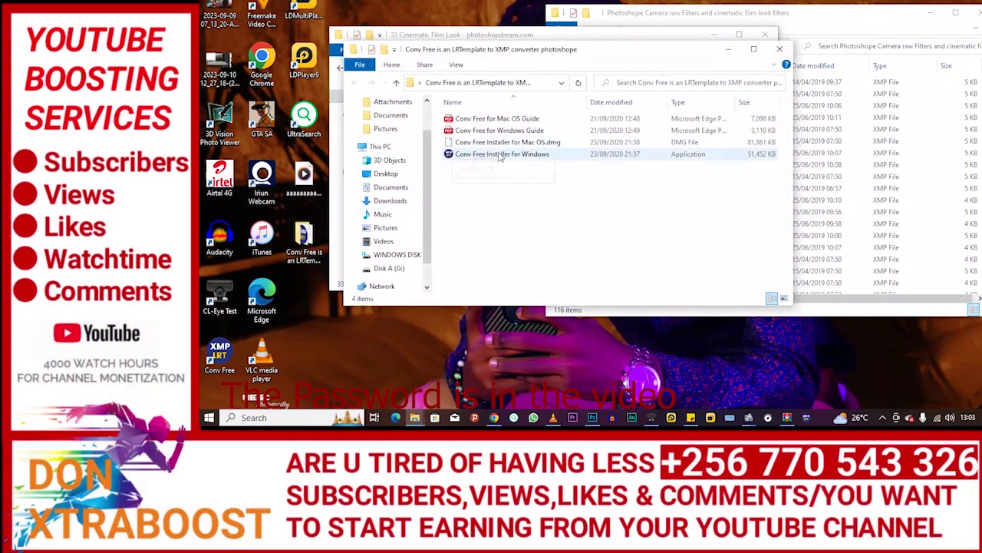
pyautogui.click(780, 48)
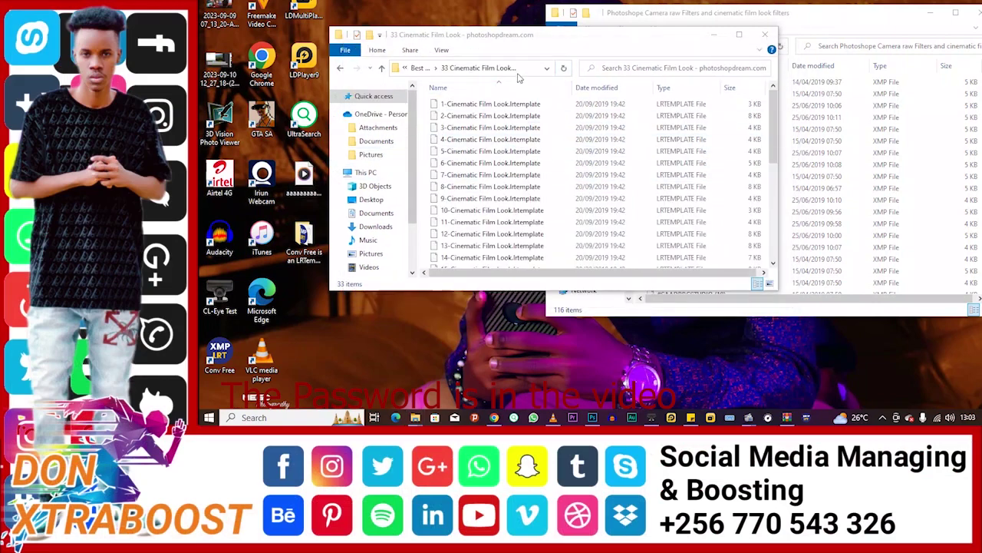
pyautogui.moveTo(528, 39); pyautogui.dragTo(422, 30)
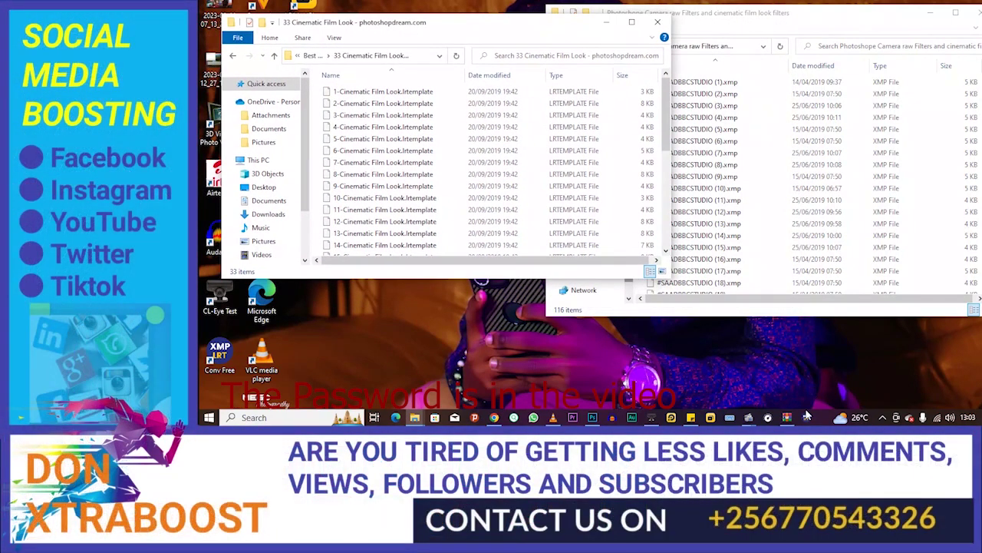
# - Launch Conv Free and drag the 33 Cinematic Film Look .lrtemplate folder onto its drop zone
pyautogui.click(806, 419)
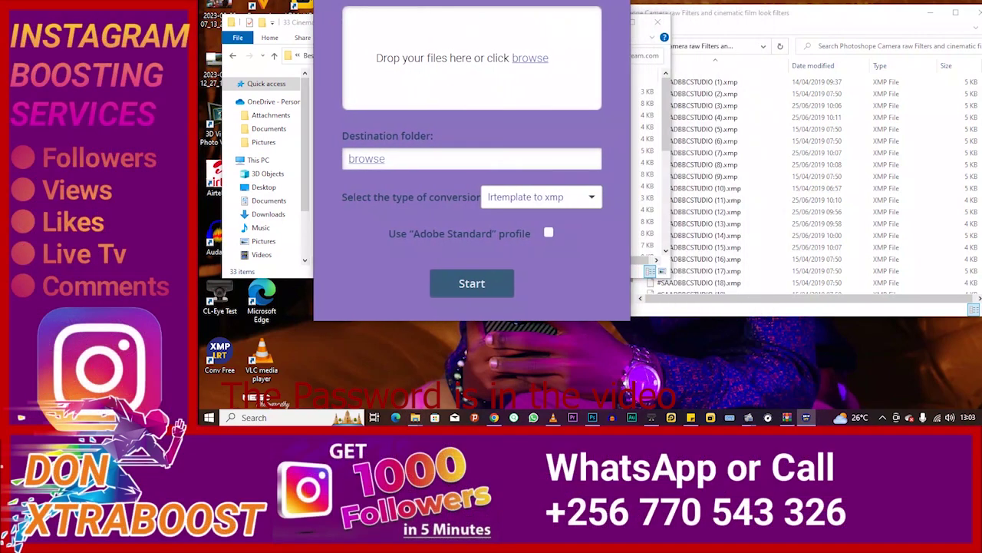
pyautogui.moveTo(593, 15); pyautogui.dragTo(762, 54)
pyautogui.click(548, 36)
pyautogui.click(528, 86)
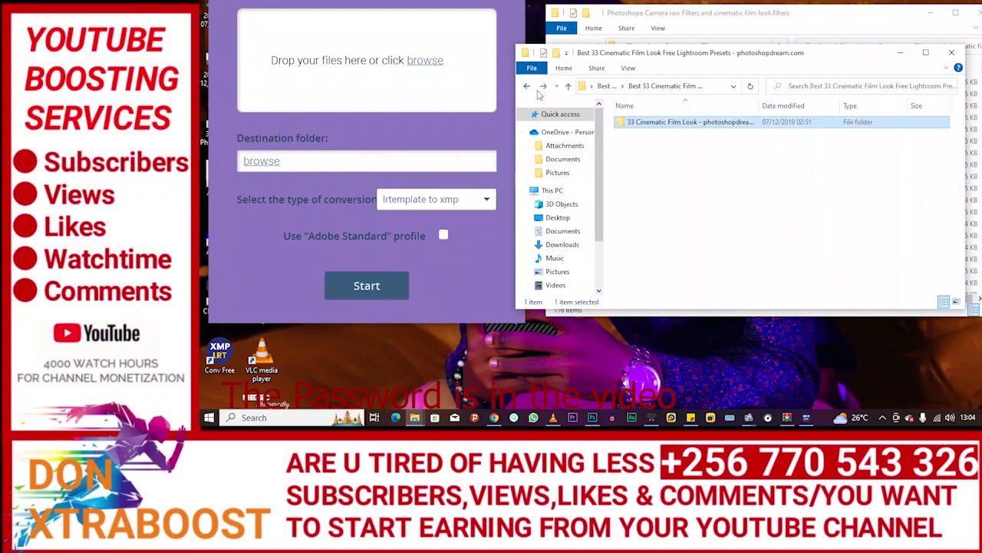
pyautogui.moveTo(638, 124); pyautogui.dragTo(379, 88)
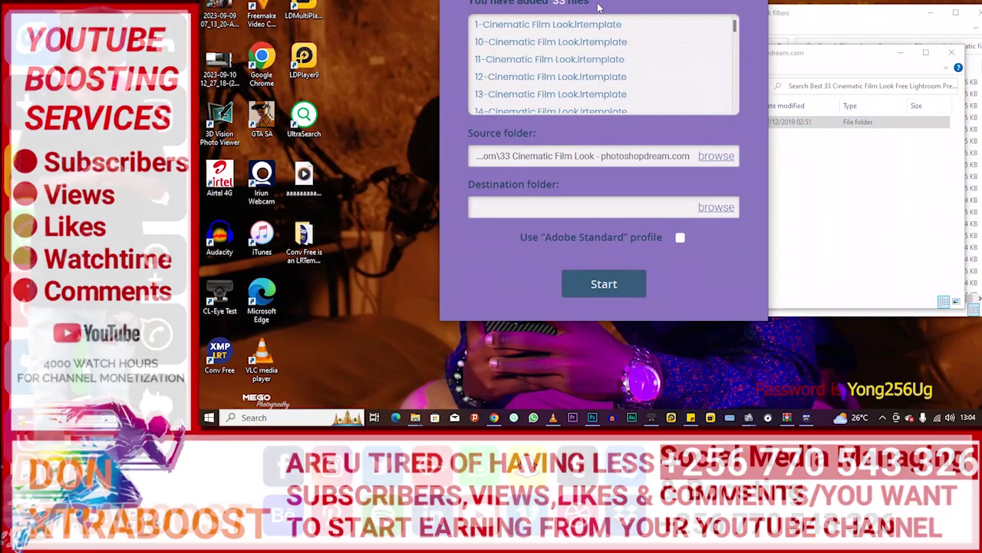
pyautogui.moveTo(699, 138); pyautogui.dragTo(514, 130)
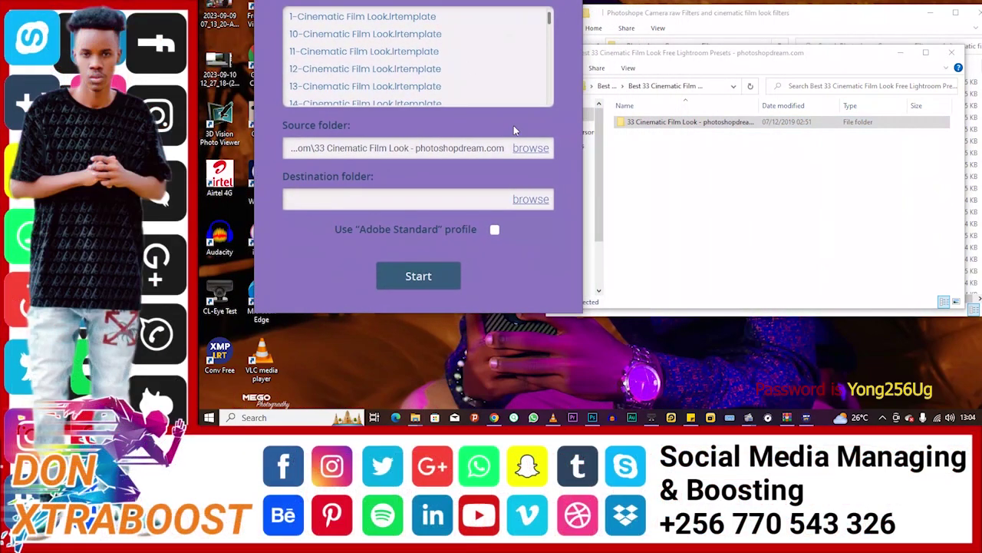
# - Create a new Desktop folder named 123 and select it as Conv Free's destination folder
pyautogui.click(540, 201)
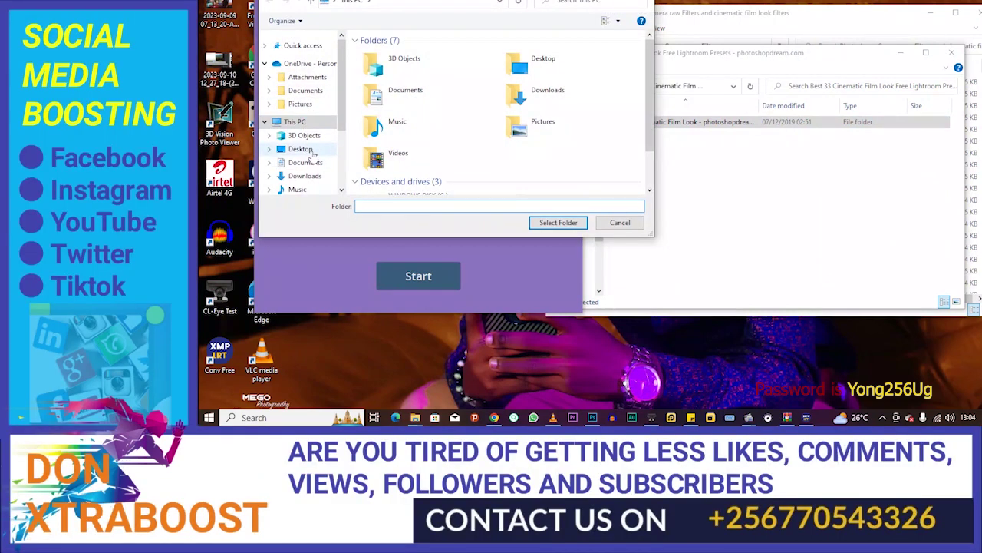
pyautogui.click(302, 149)
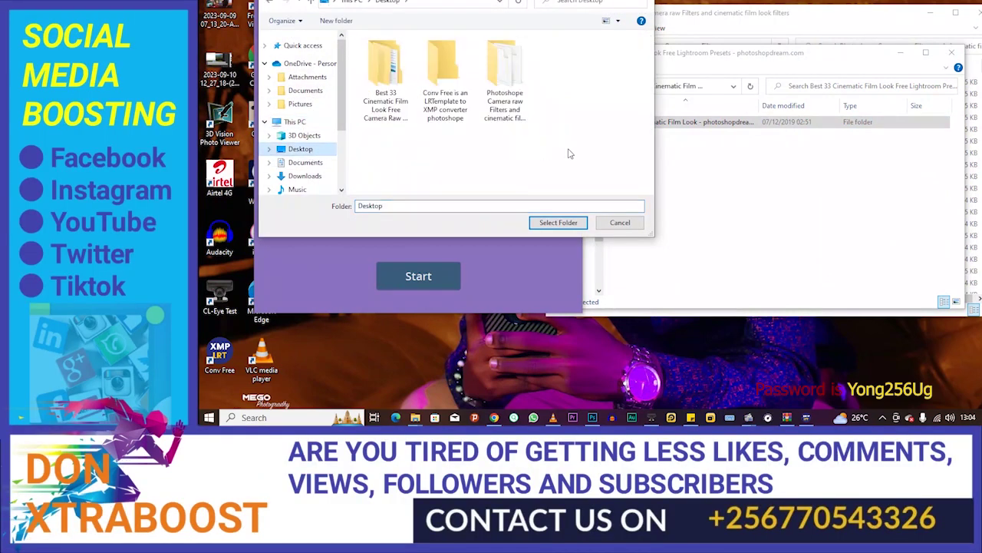
pyautogui.rightClick(580, 154)
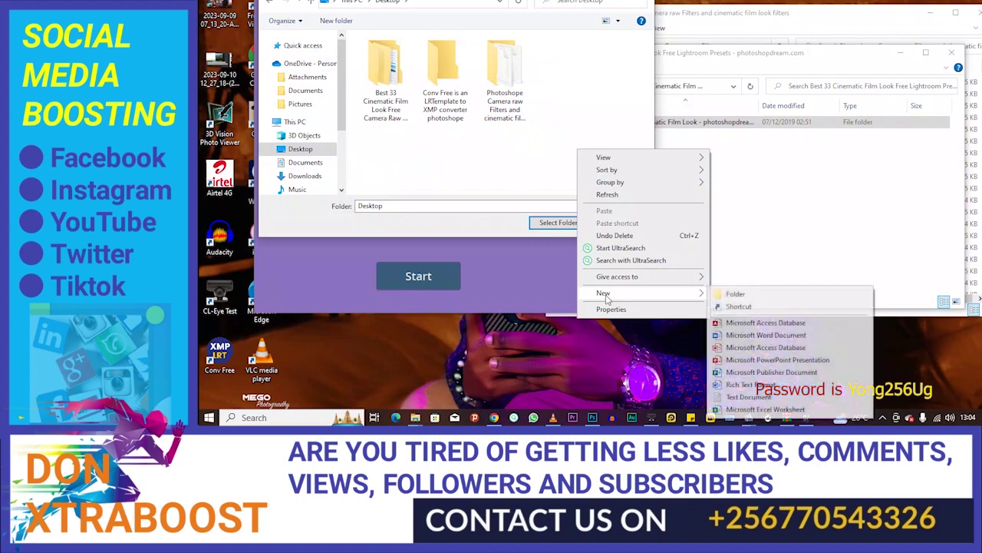
pyautogui.click(758, 295)
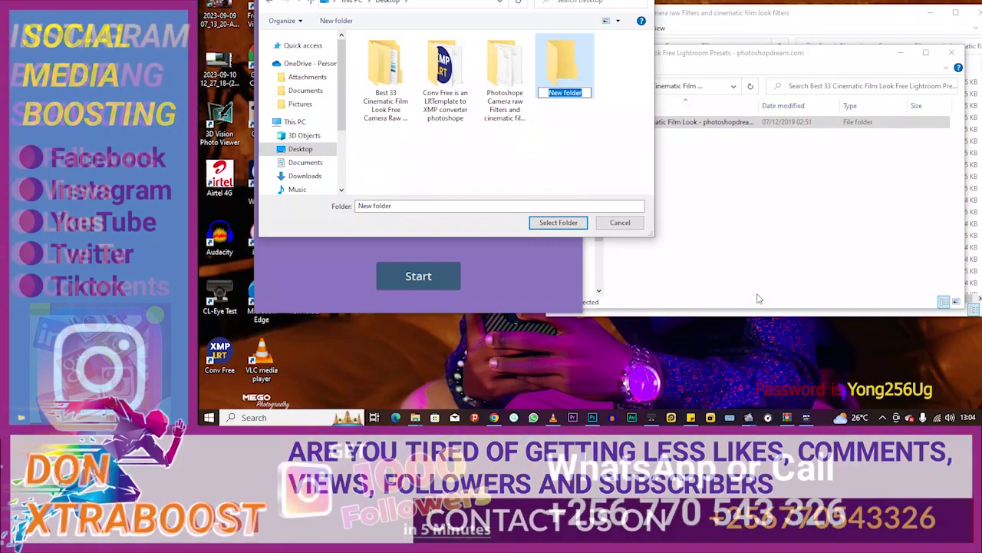
pyautogui.write('123')
pyautogui.press('Return')
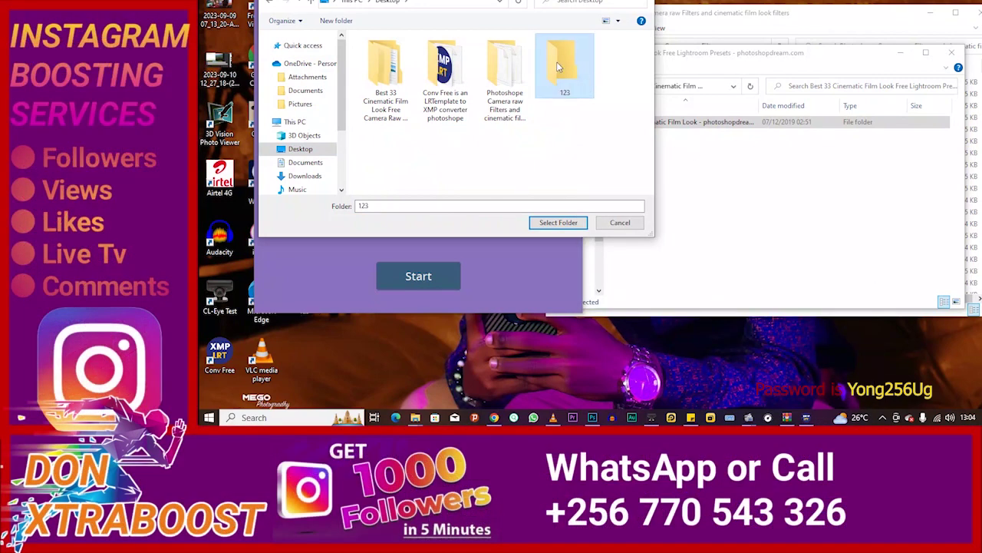
pyautogui.doubleClick(557, 61)
pyautogui.click(566, 223)
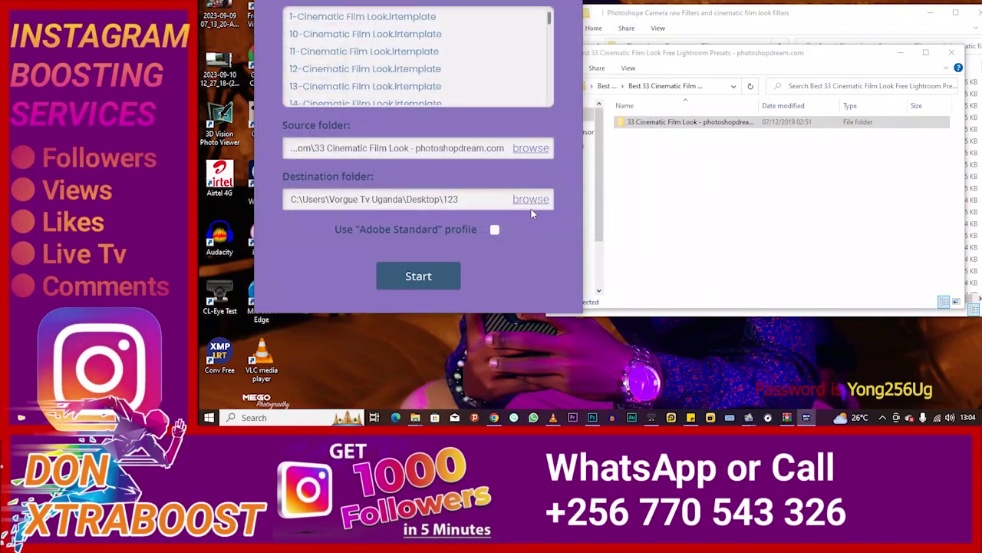
# - Convert the 33 presets to XMP, then open the Desktop 123 folder holding the results
pyautogui.click(419, 277)
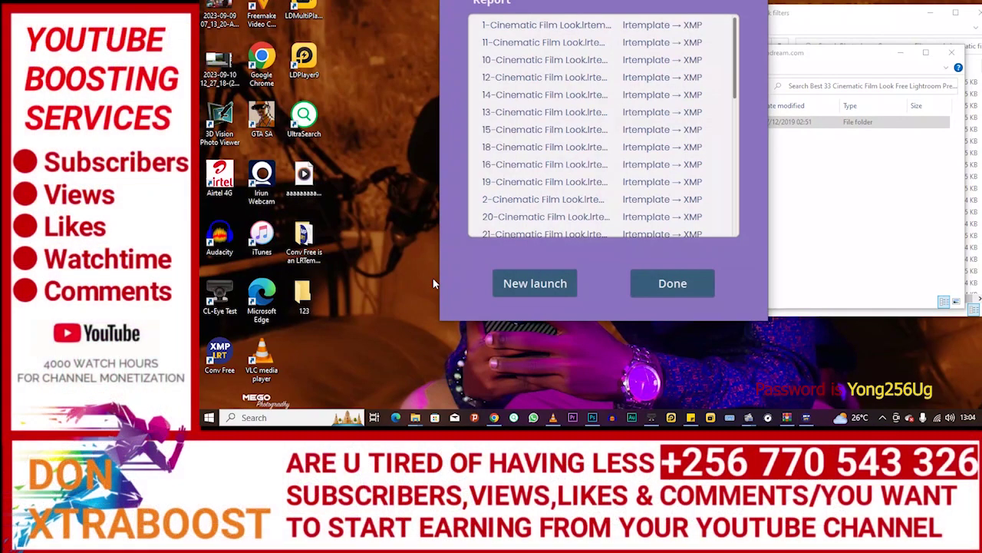
pyautogui.click(672, 284)
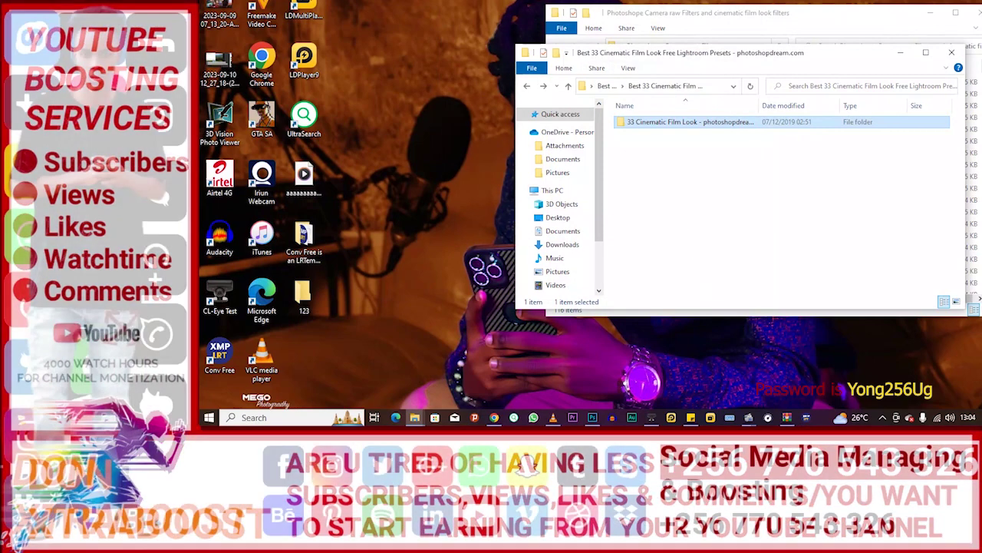
pyautogui.click(302, 295)
pyautogui.doubleClick(302, 295)
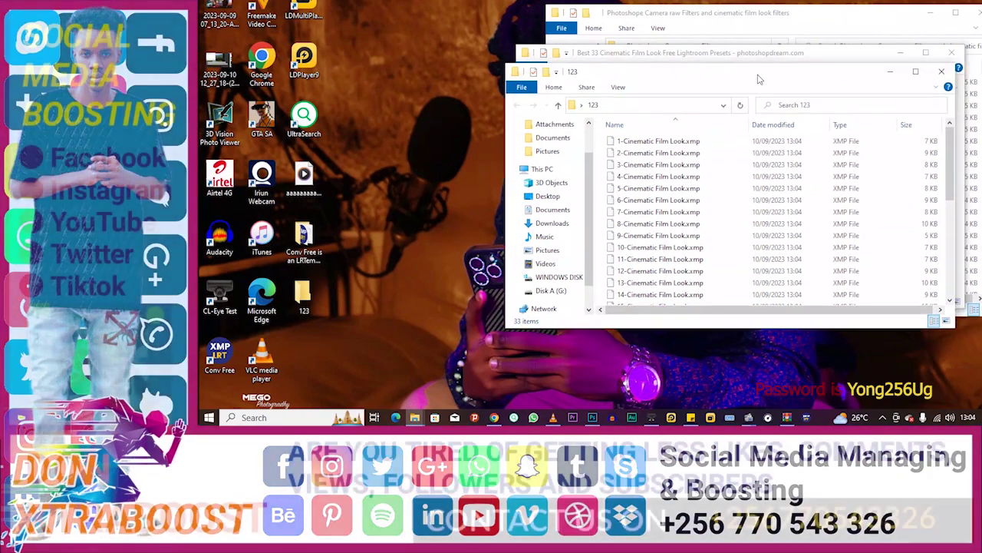
pyautogui.moveTo(898, 67); pyautogui.dragTo(691, 61)
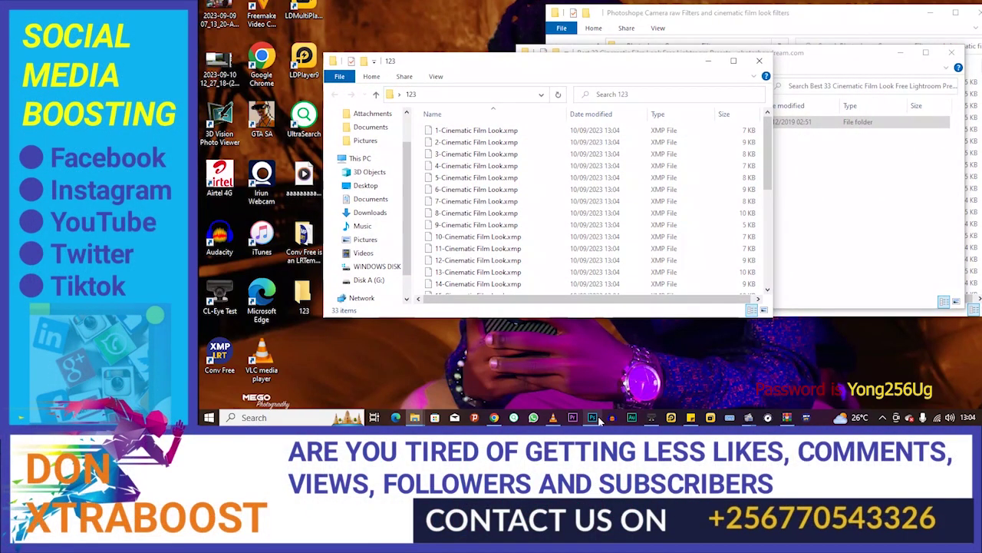
# - Apply Filter > Camera Raw Filter to the photo and choose Load Settings from its flyout menu
pyautogui.click(596, 418)
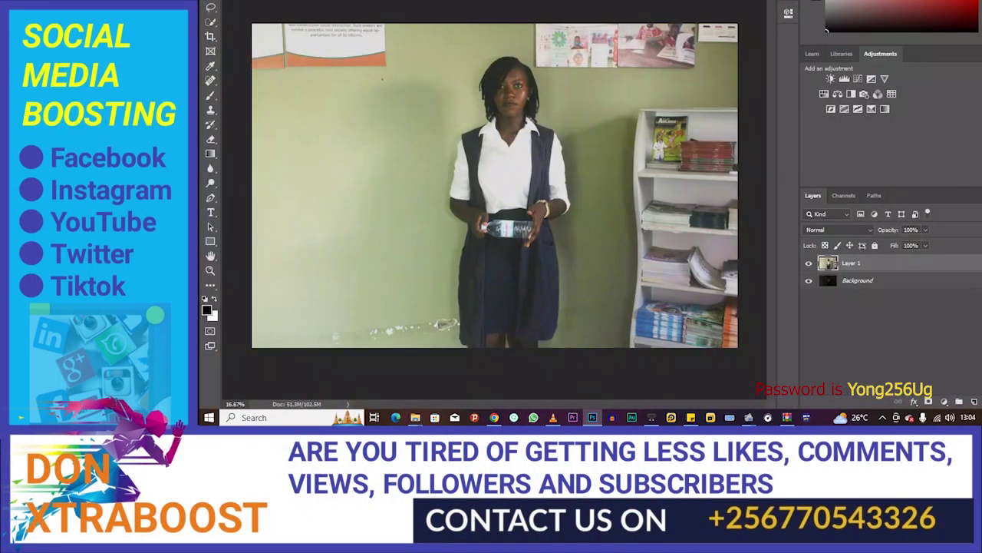
pyautogui.hotkey('alt', 't')
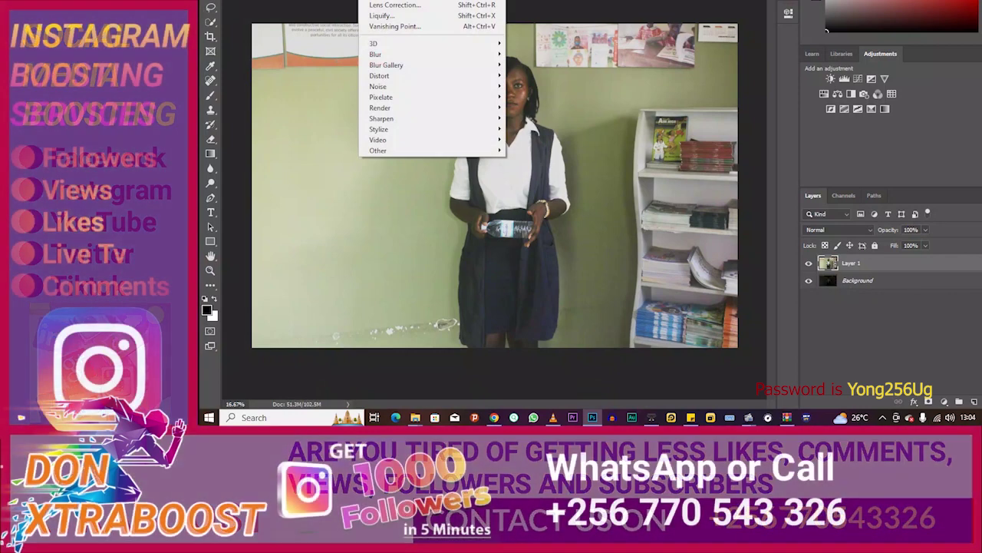
pyautogui.click(409, 5)
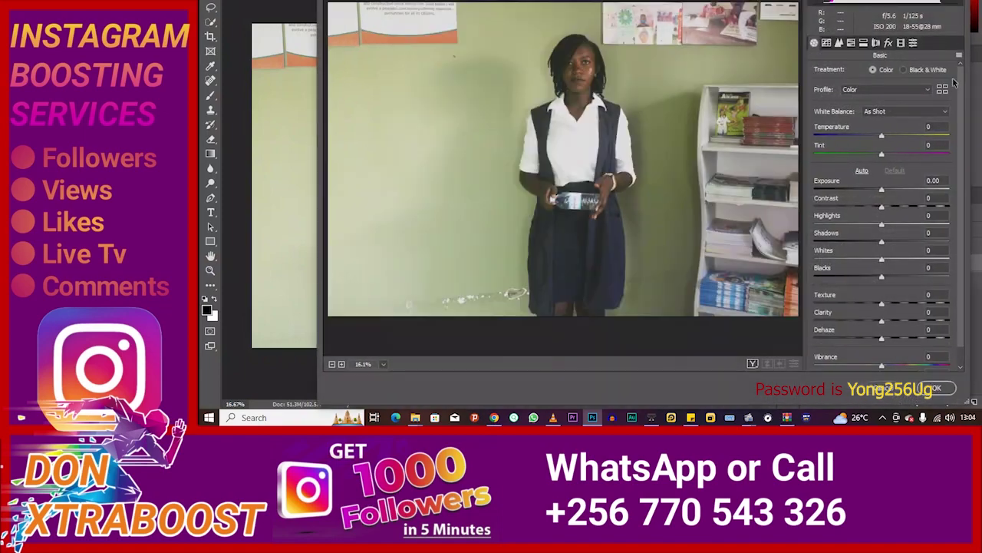
pyautogui.click(959, 55)
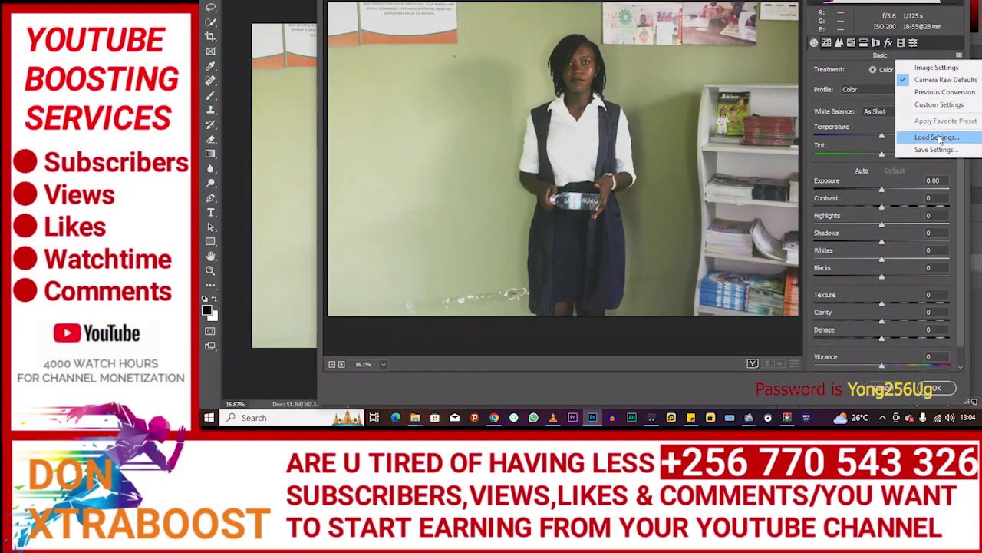
pyautogui.click(939, 138)
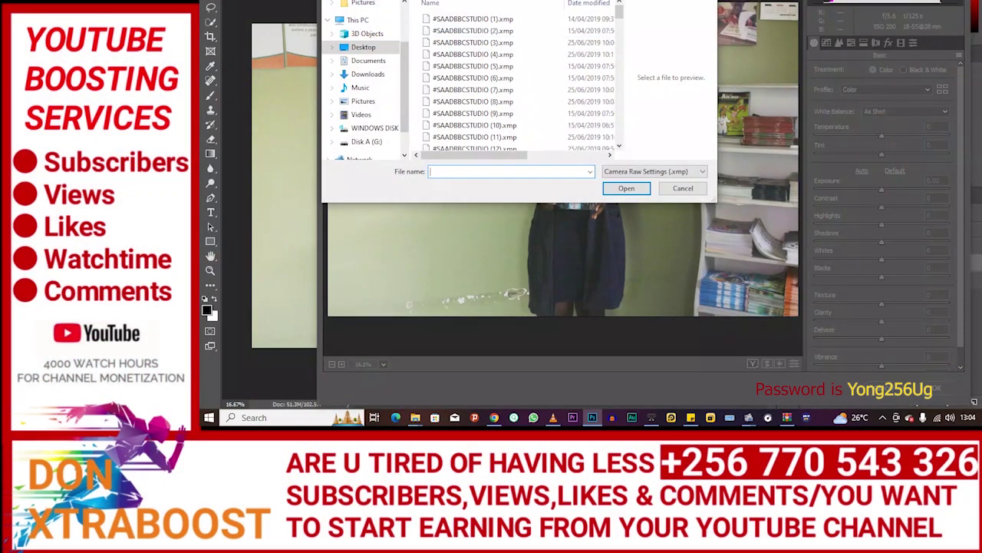
# - In the 123 folder, try loading 19-Cinematic Film Look.xmp and dismiss the resulting error
pyautogui.click(367, 50)
pyautogui.doubleClick(510, 89)
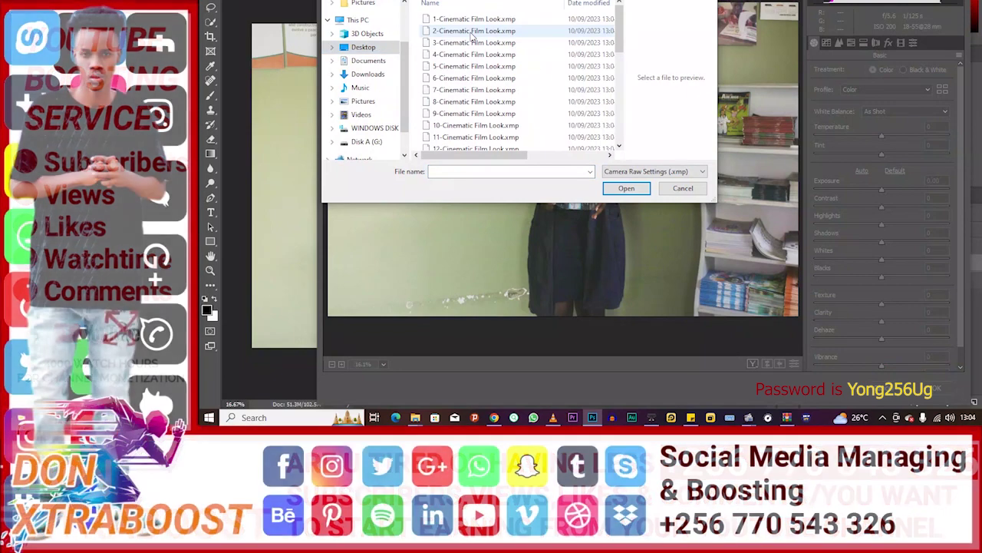
pyautogui.scroll(-3, 510, 91)
pyautogui.click(506, 96)
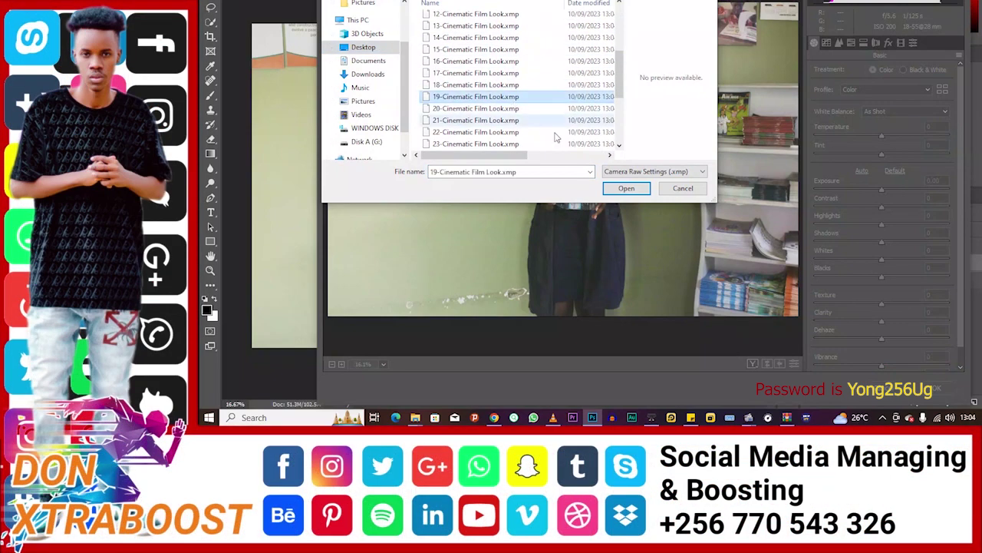
pyautogui.click(626, 188)
pyautogui.click(693, 214)
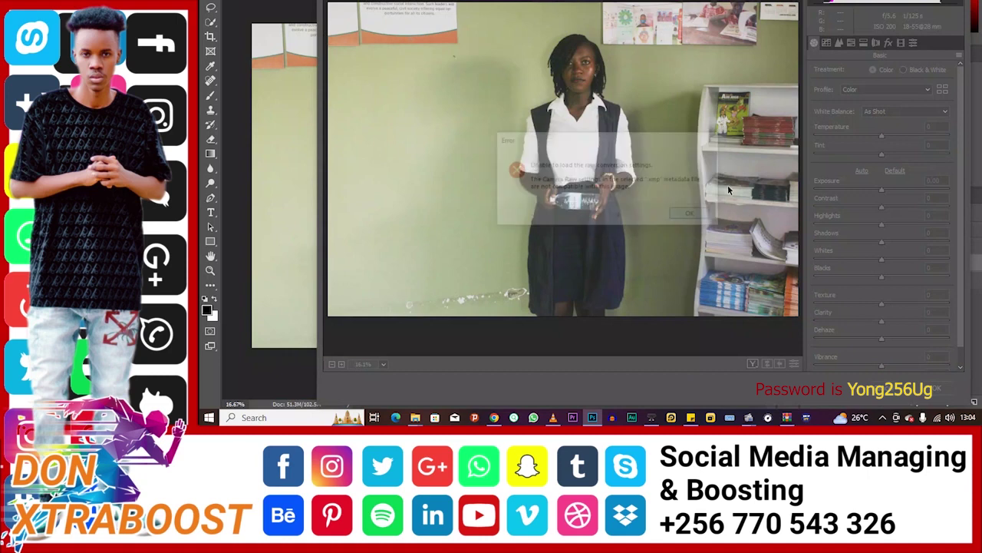
# - Load 1-Cinematic Film Look.xmp through the Presets panel's Load Settings onto the photo
pyautogui.click(912, 44)
pyautogui.click(959, 57)
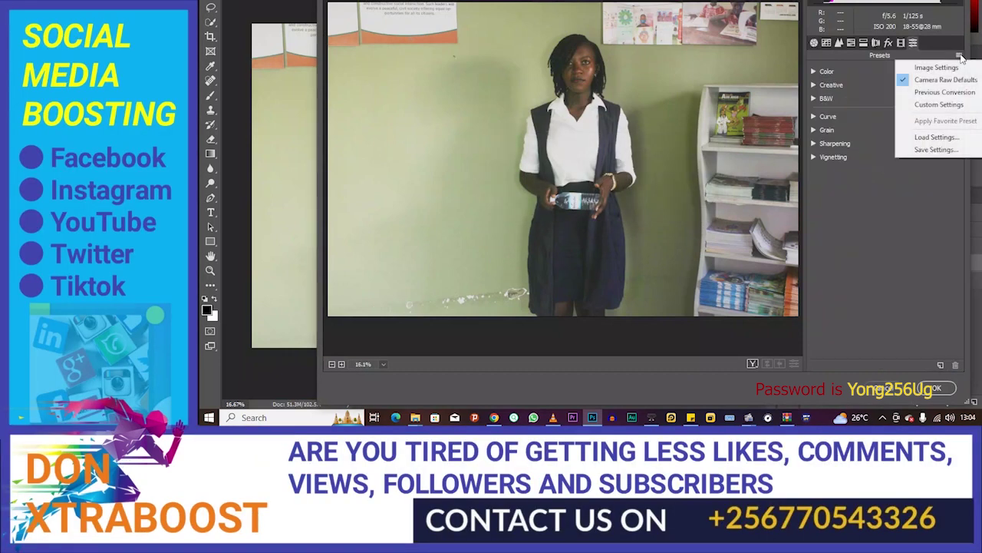
pyautogui.click(934, 138)
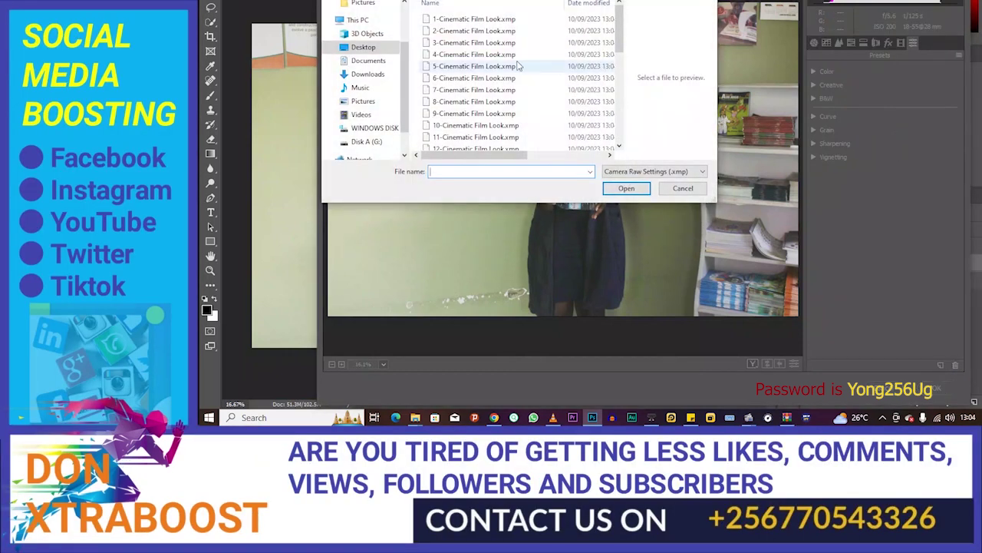
pyautogui.click(469, 19)
pyautogui.click(626, 188)
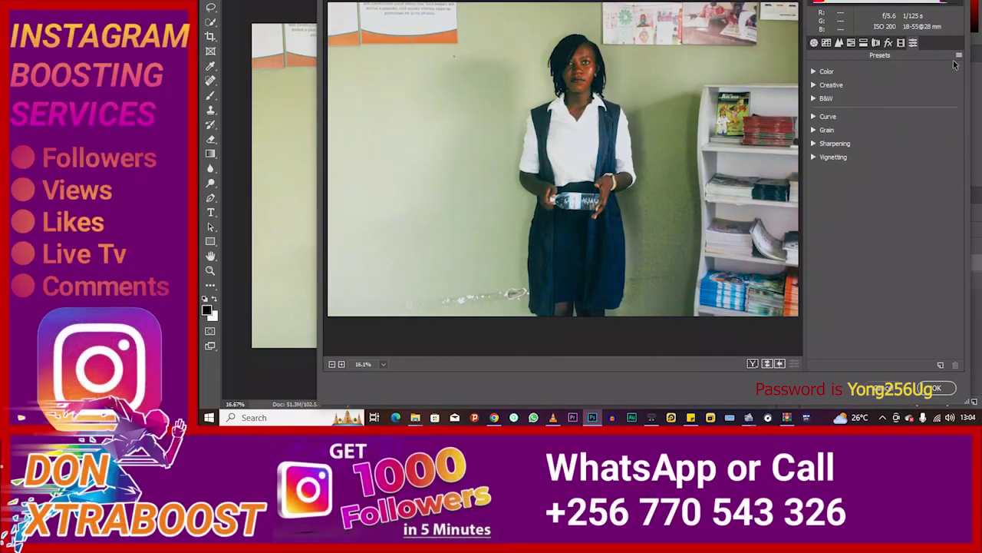
# - Apply the Camera Raw adjustments and minimize the 123 folder window
pyautogui.press('Return')
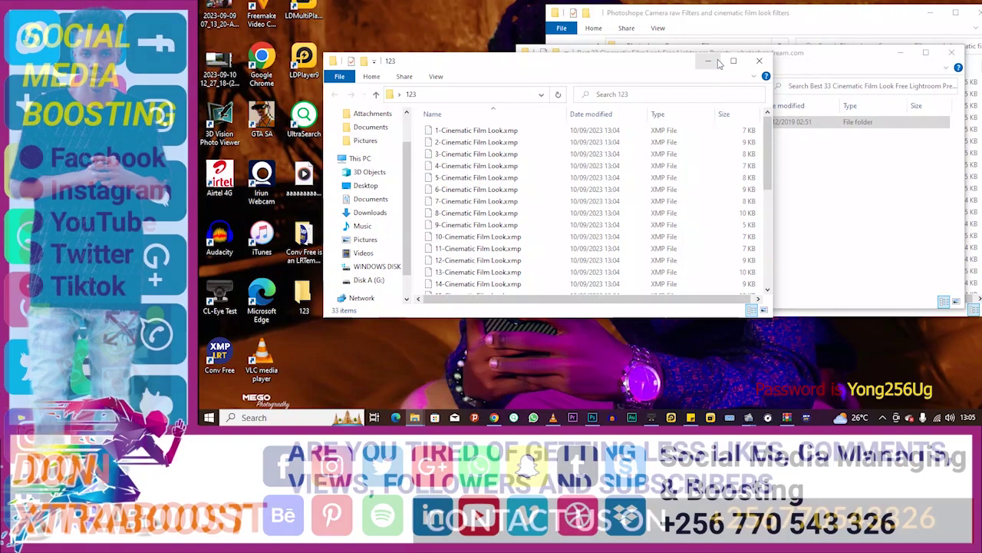
pyautogui.click(716, 62)
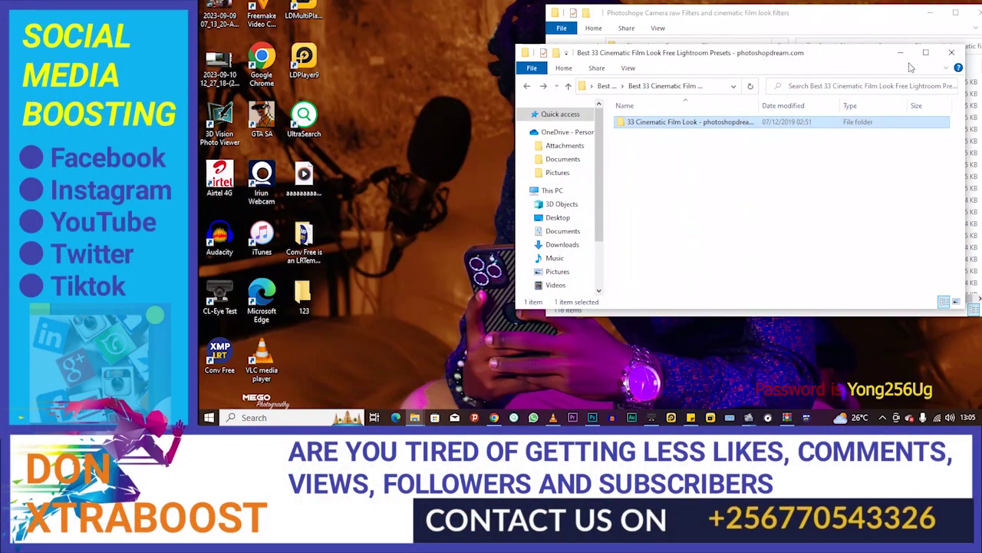